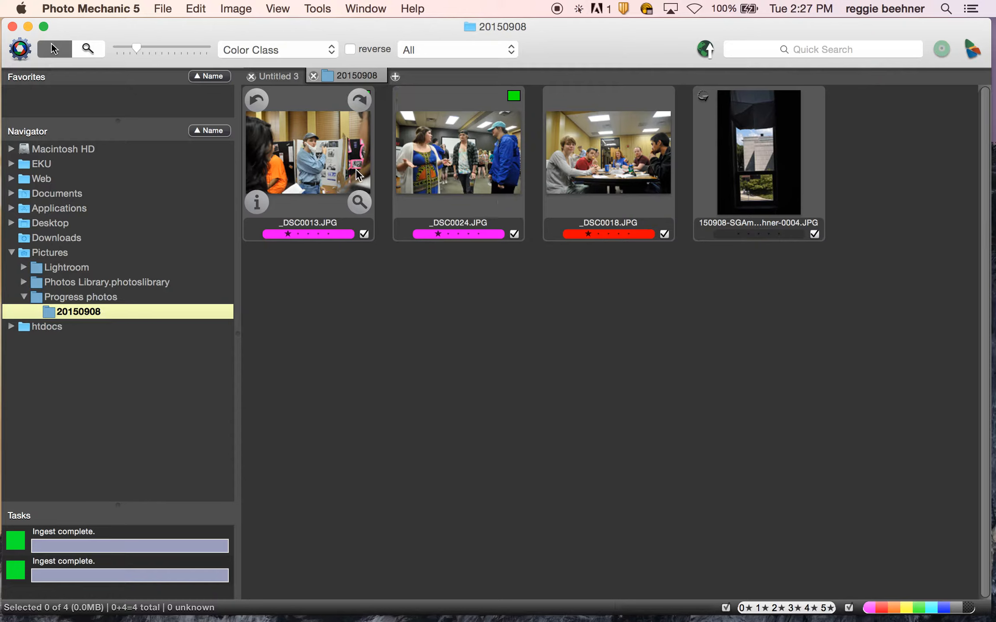
Filter the contact sheet to show only the tagged photos.
{"action": "left_click", "coordinate": [429, 49]}
{"action": "left_click", "coordinate": [424, 90]}
{"action": "left_click", "coordinate": [432, 50]}
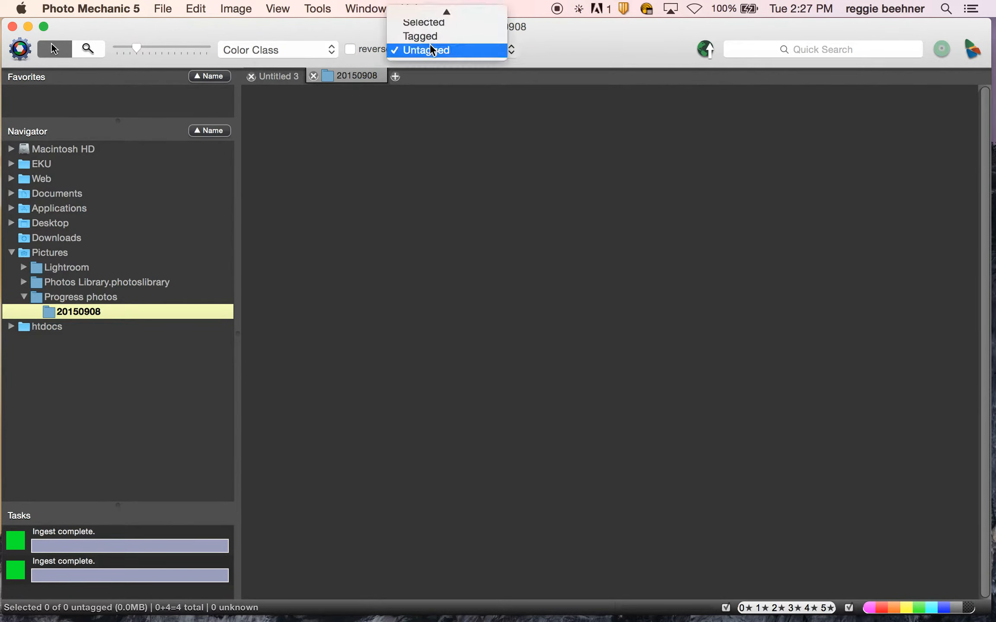
{"action": "left_click", "coordinate": [429, 36]}
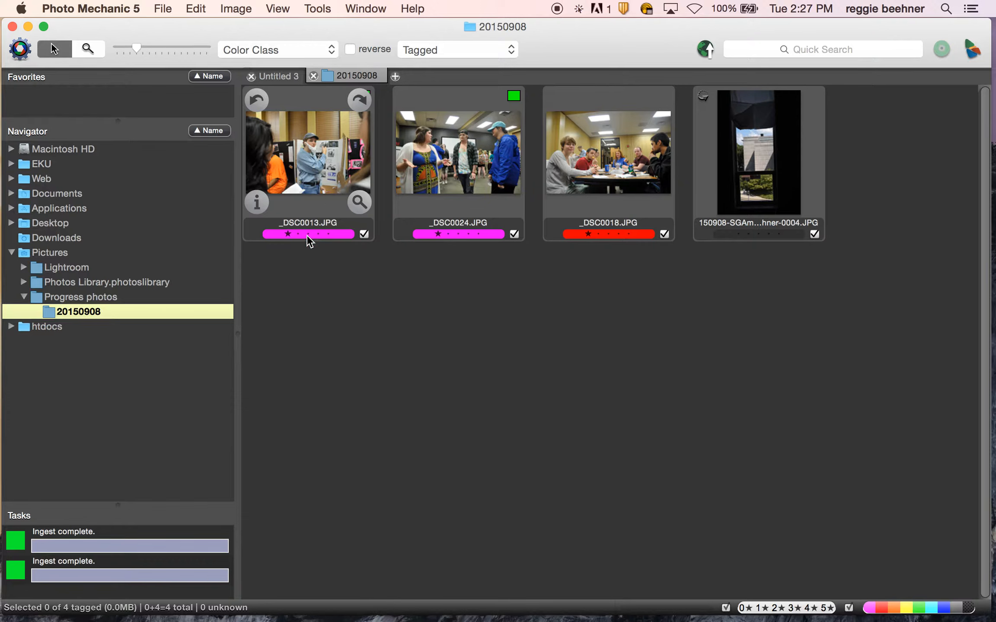
Select just _DSC0013.JPG and _DSC0024.JPG together.
{"action": "left_click", "coordinate": [315, 193]}
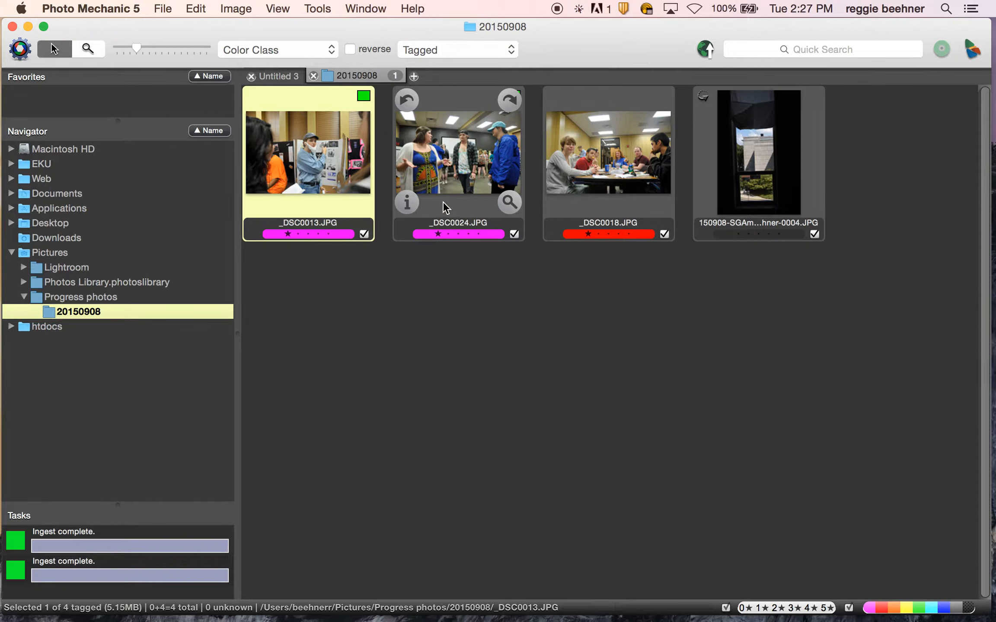
{"action": "left_click", "coordinate": [458, 165], "text": "shift"}
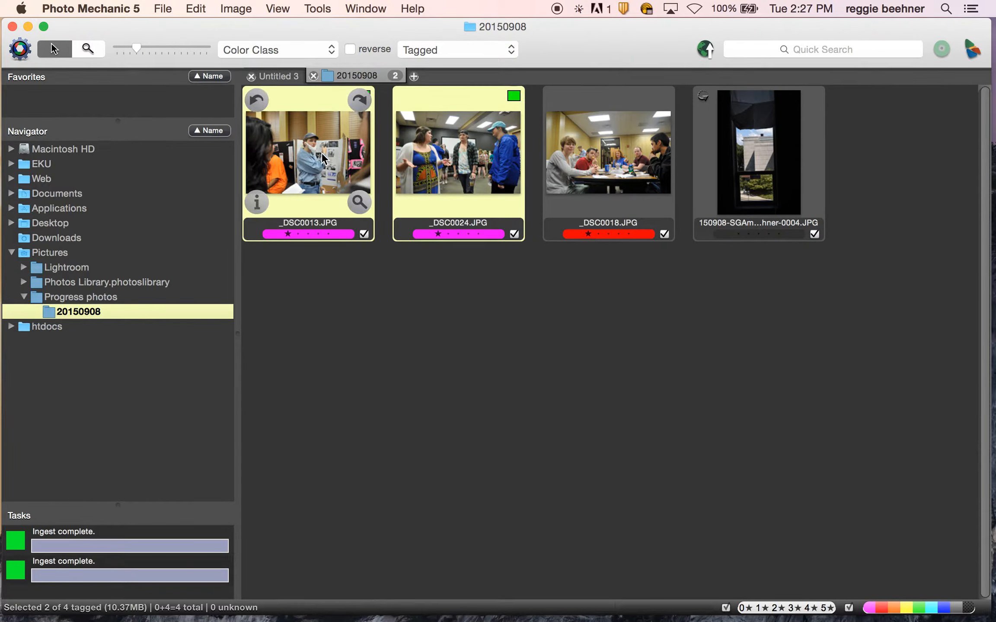
{"action": "left_click", "coordinate": [334, 149]}
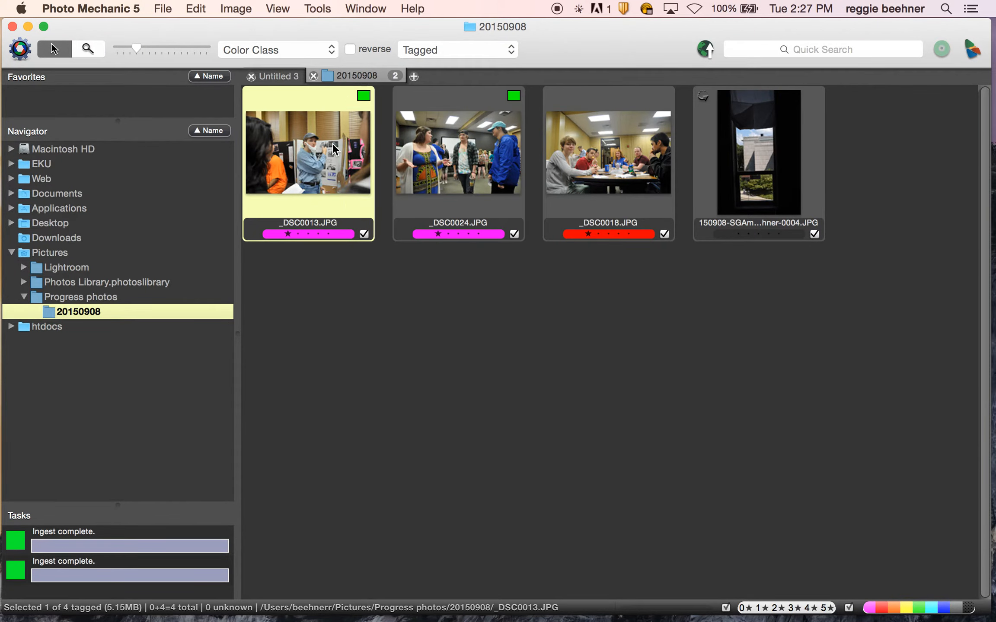
{"action": "left_click", "coordinate": [740, 158], "text": "shift"}
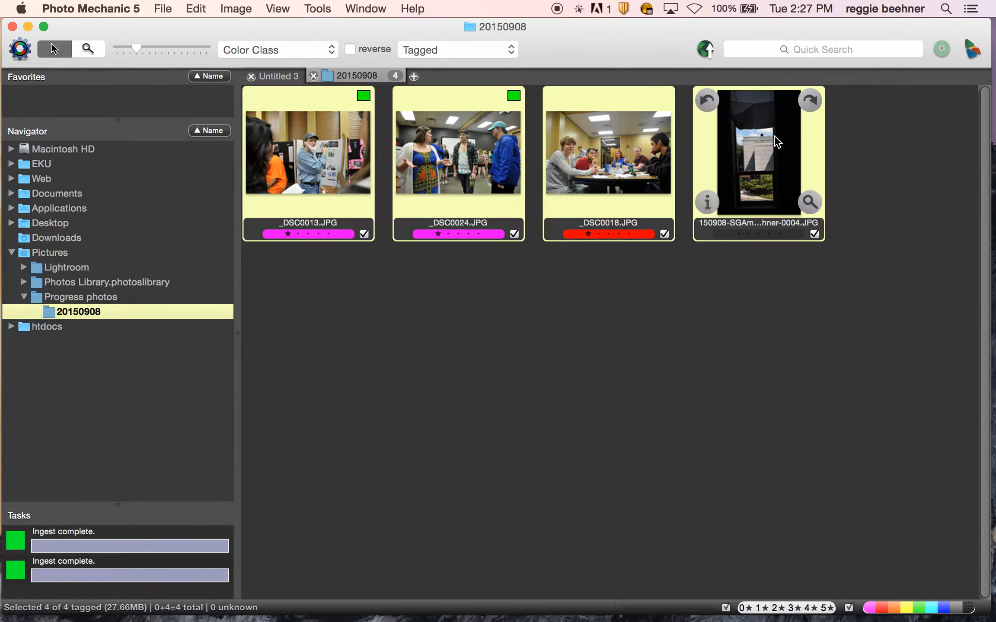
{"action": "left_click", "coordinate": [434, 254]}
{"action": "key", "text": "super+a"}
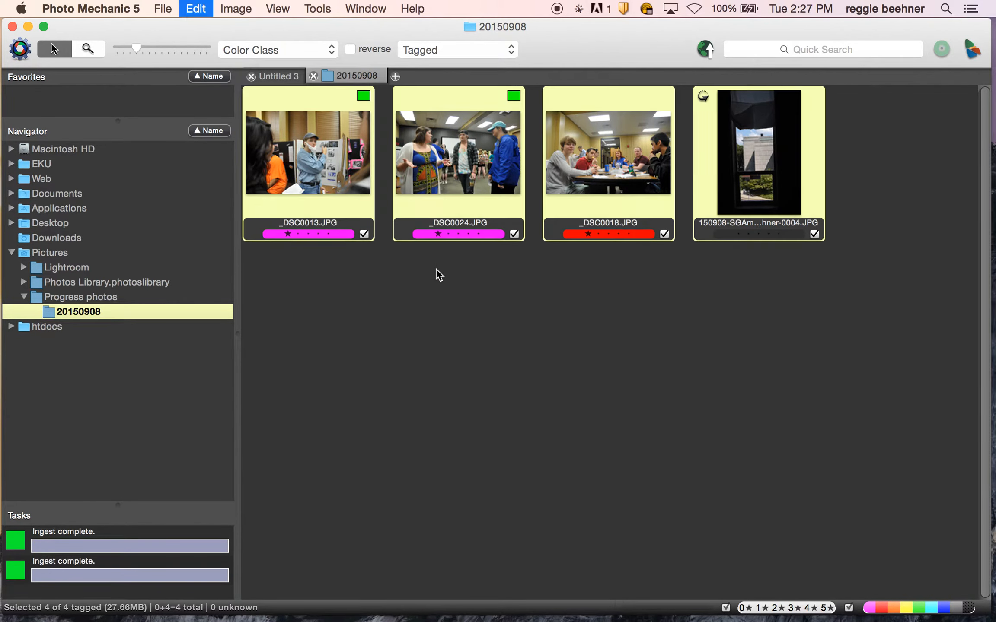
{"action": "left_click", "coordinate": [344, 163]}
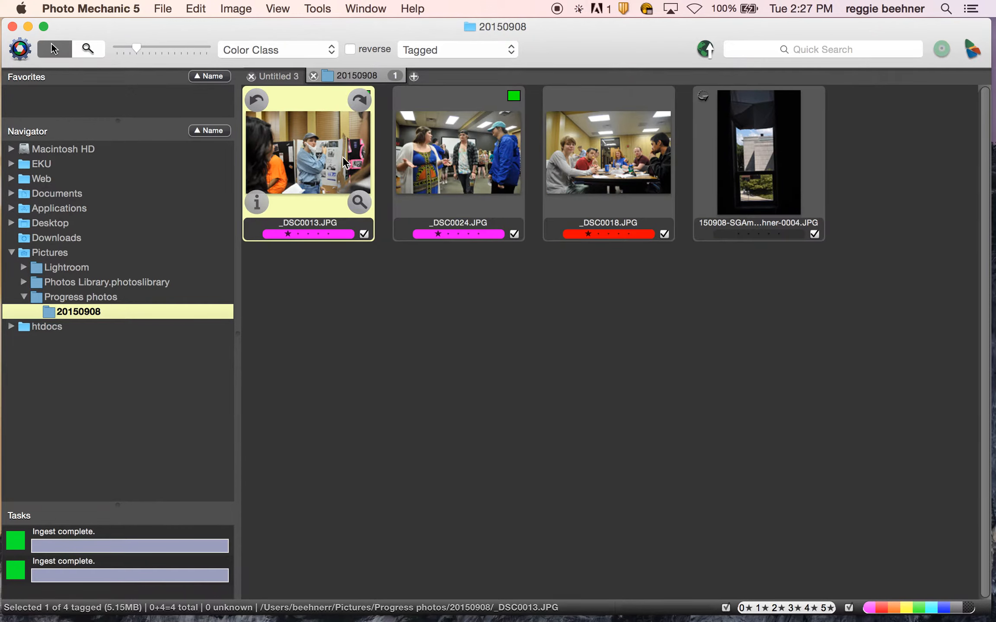
{"action": "left_click", "coordinate": [470, 168], "text": "shift"}
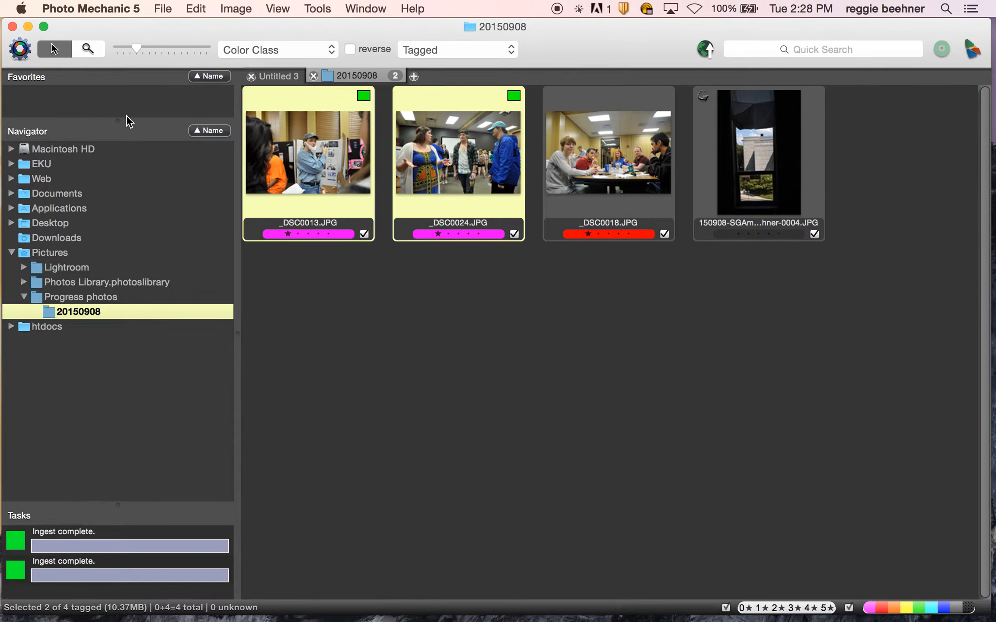
{"action": "left_click", "coordinate": [163, 8]}
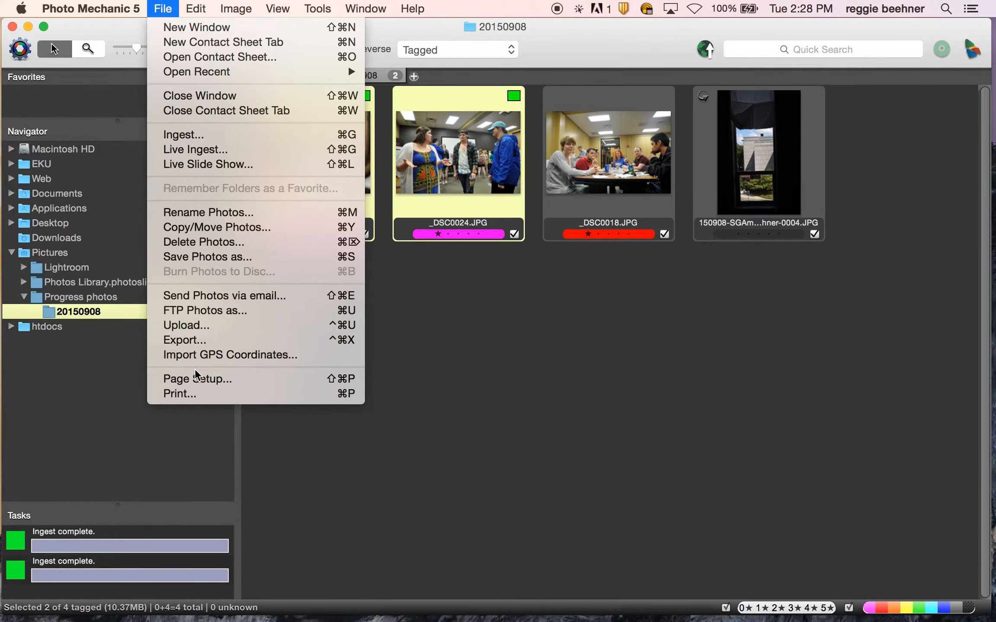
Open File > Upload for the two selected photos and keep FTP as the uploader.
{"action": "left_click", "coordinate": [196, 329]}
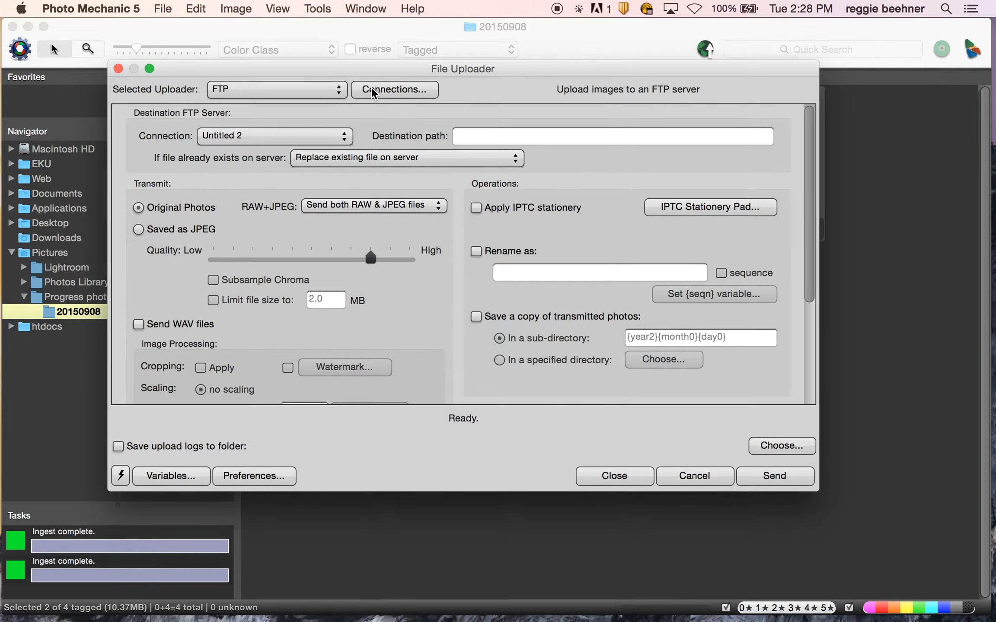
{"action": "left_click", "coordinate": [338, 91]}
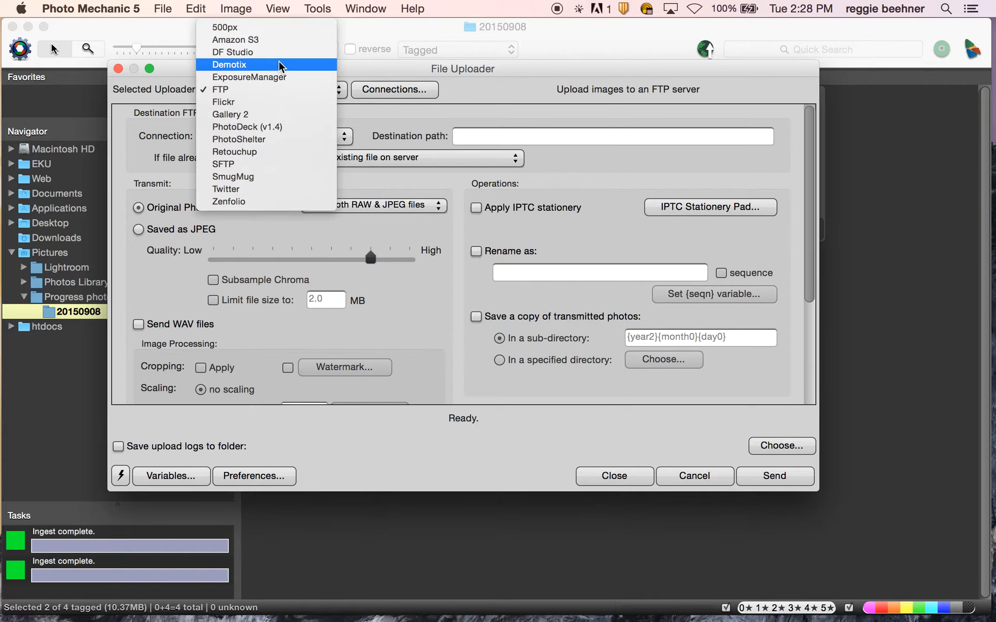
{"action": "left_click", "coordinate": [274, 90]}
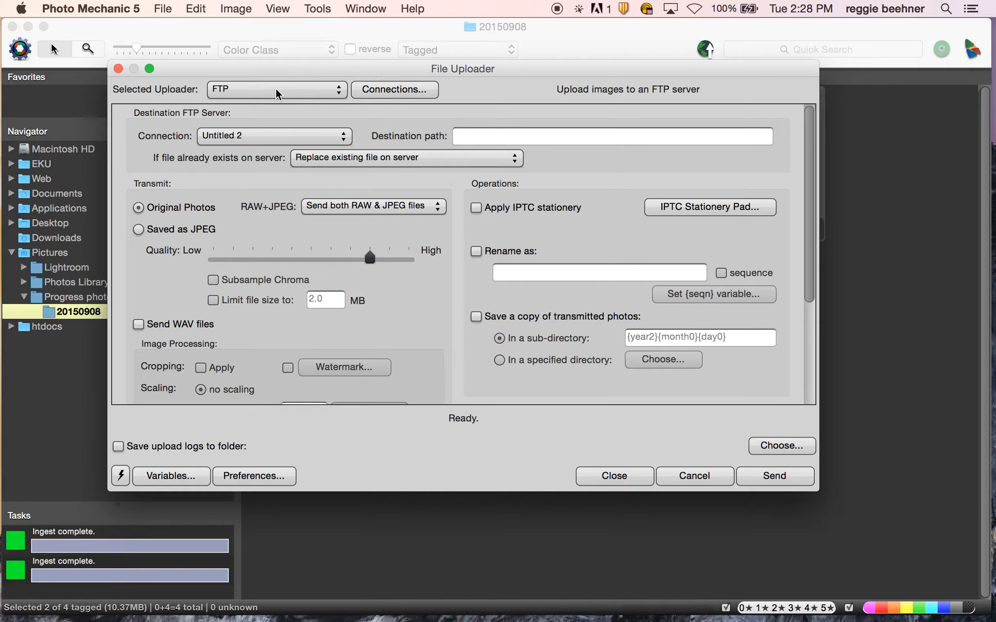
Create an FTP connection named 'Progress upload new' with server easternprogress.com.
{"action": "left_click", "coordinate": [373, 92]}
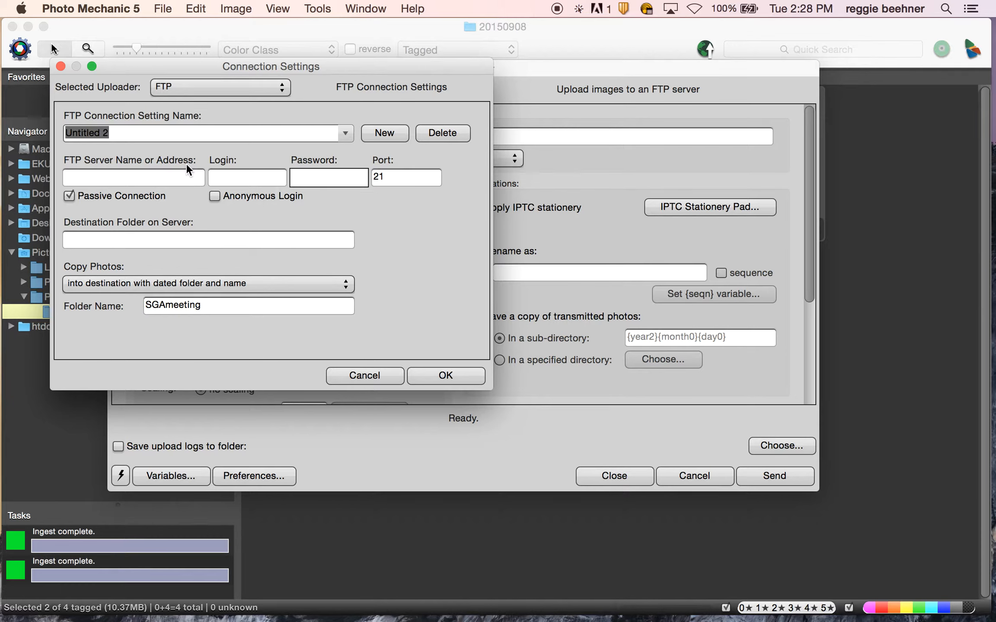
{"action": "type", "text": "Progress upload new"}
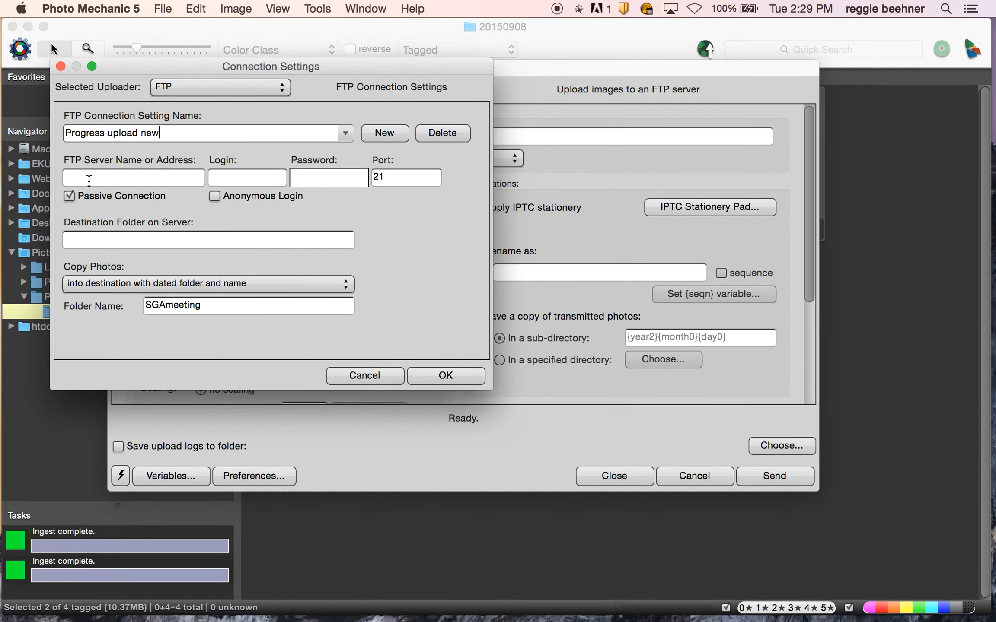
{"action": "left_click", "coordinate": [99, 182]}
{"action": "type", "text": "easternprogress.com"}
Enter the account's login e-mail and password for the connection.
{"action": "left_click", "coordinate": [225, 175]}
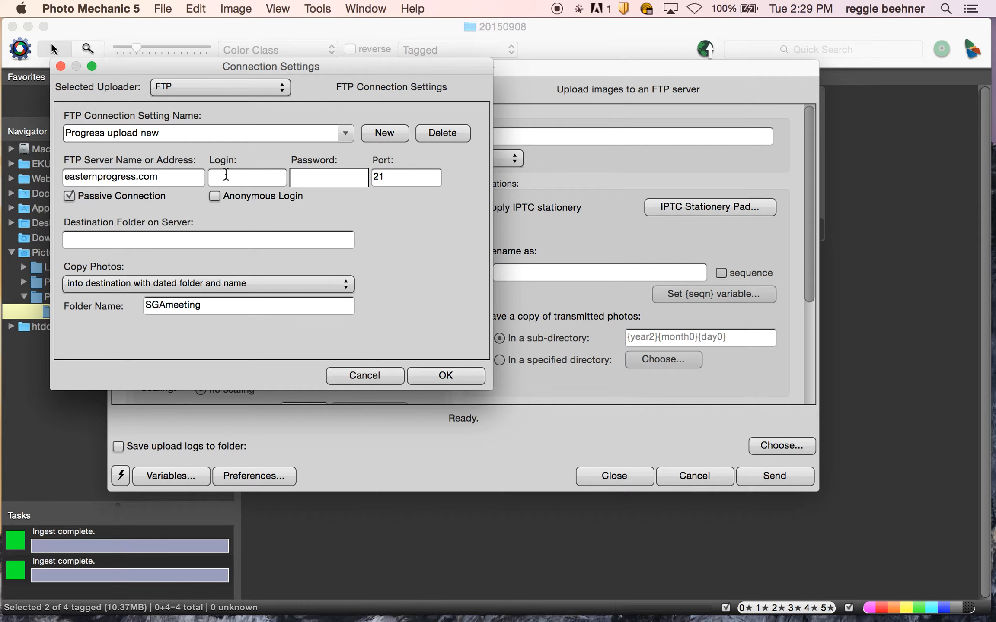
{"action": "left_click", "coordinate": [333, 179]}
{"action": "type", "text": "*********"}
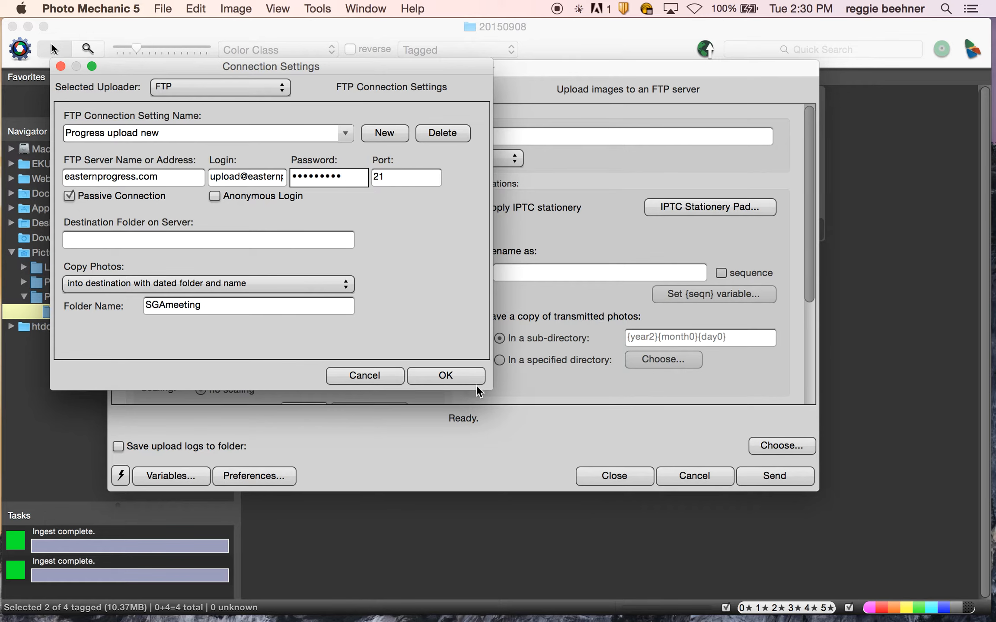
Set Copy Photos to 'into destination with name' and the folder name to 'SGA meeting'.
{"action": "left_click_drag", "start_coordinate": [492, 388], "coordinate": [416, 231]}
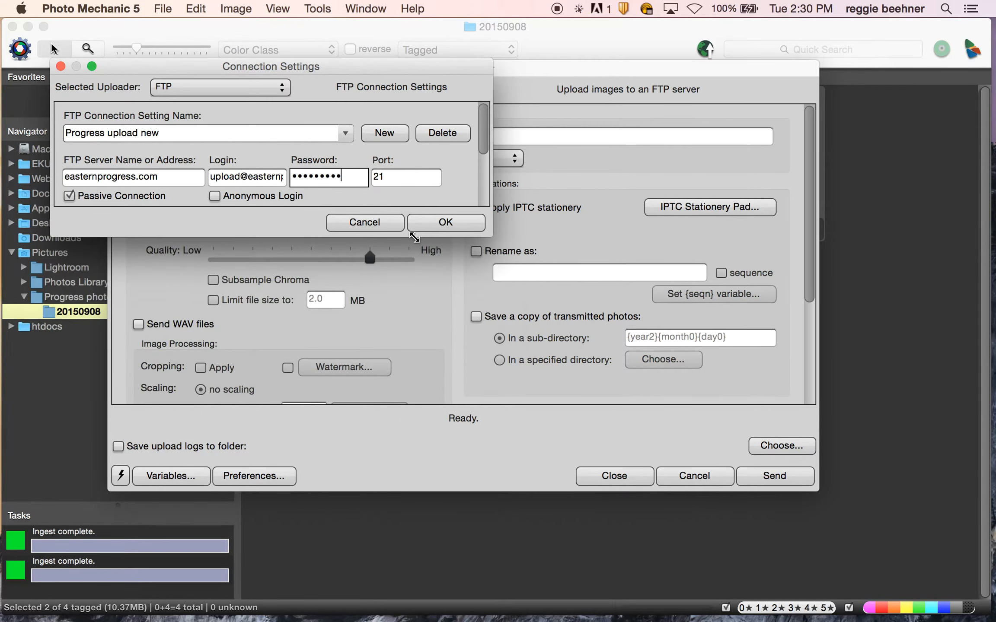
{"action": "left_click_drag", "start_coordinate": [490, 234], "coordinate": [509, 381]}
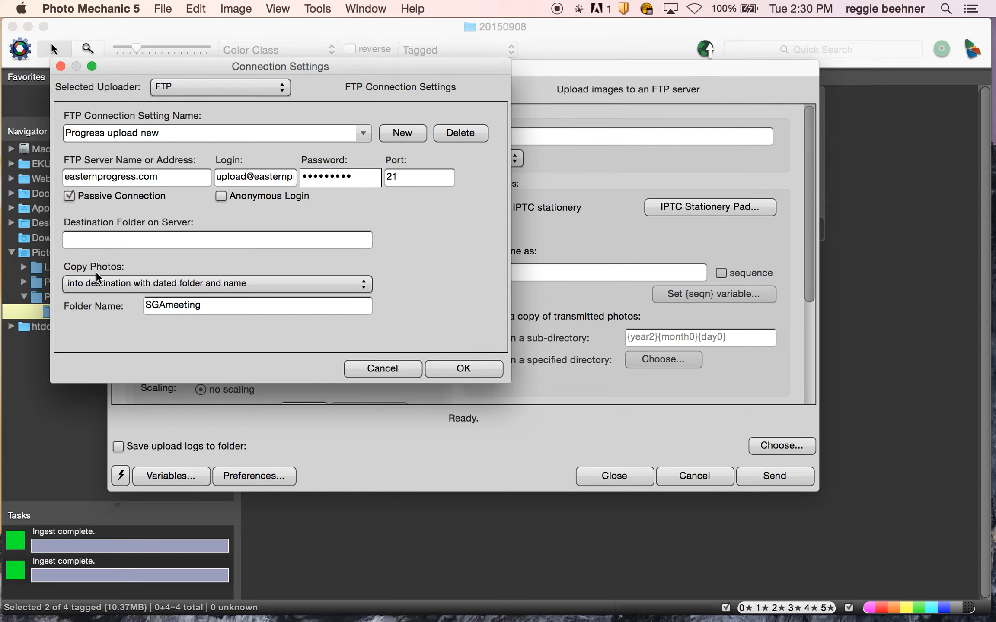
{"action": "left_click", "coordinate": [93, 283]}
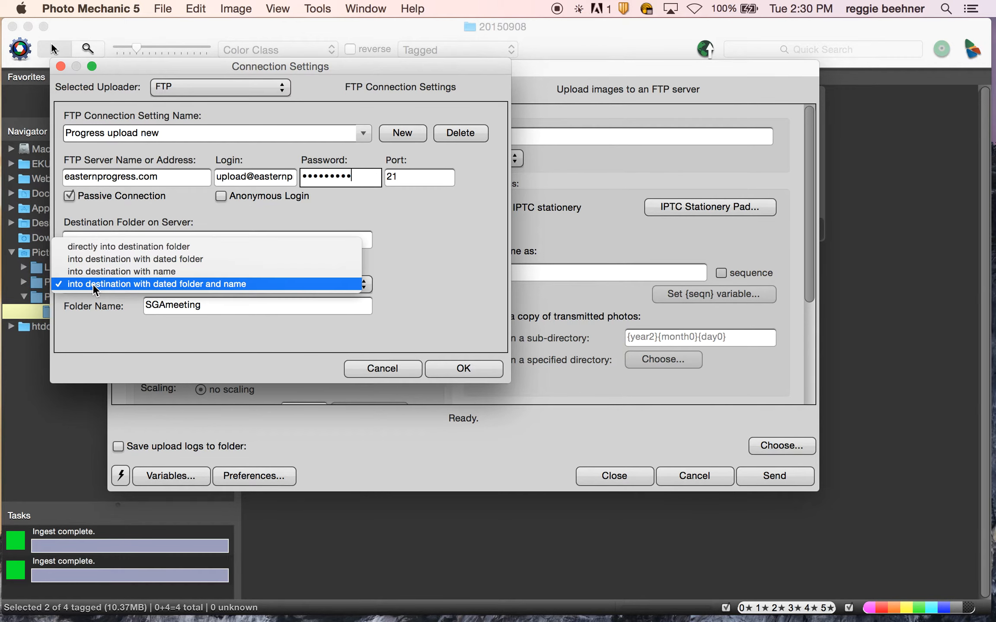
{"action": "left_click", "coordinate": [181, 270]}
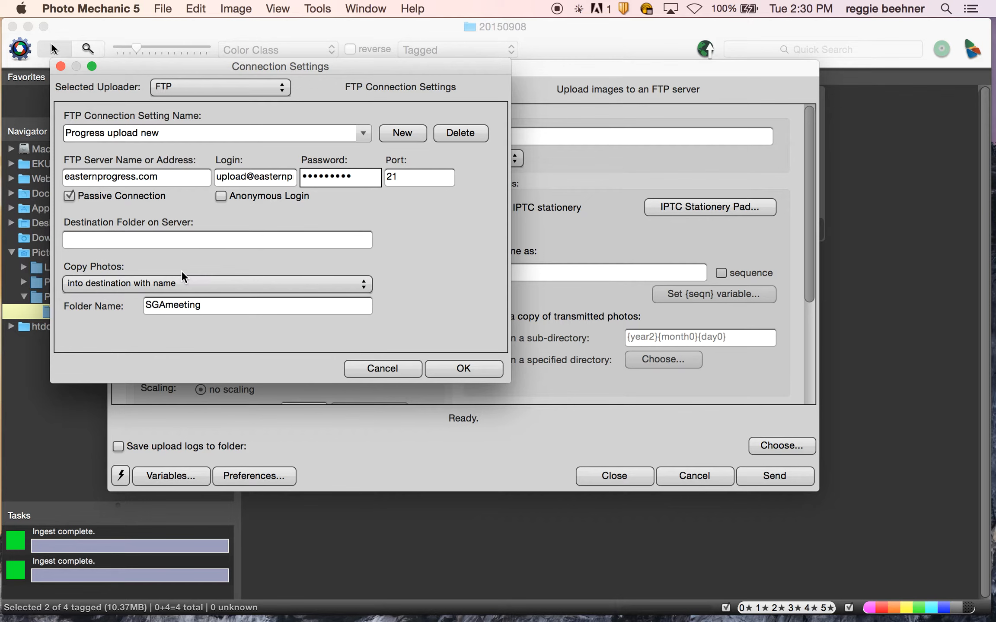
{"action": "left_click", "coordinate": [178, 281]}
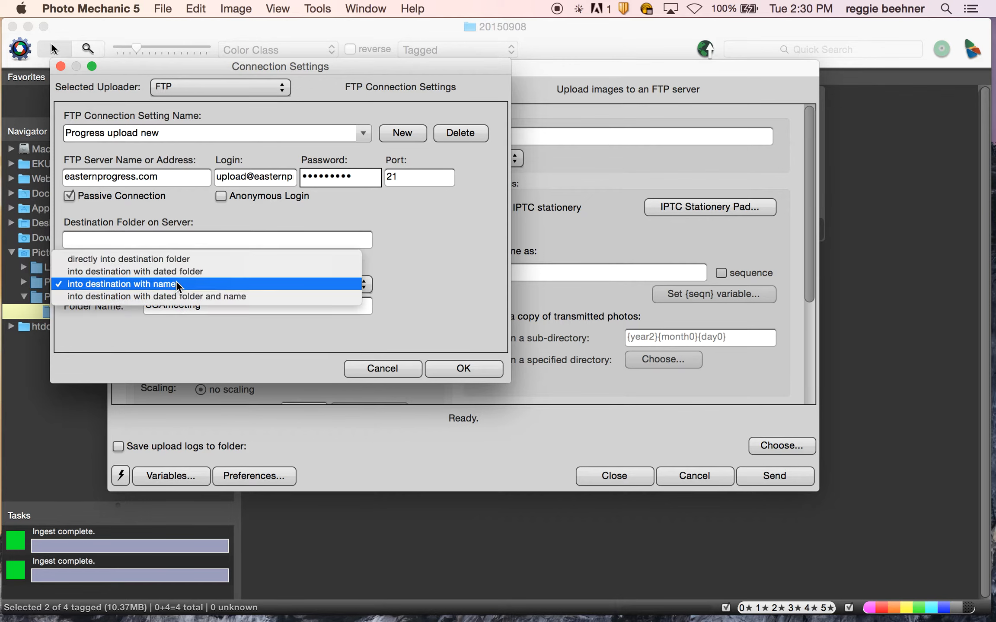
{"action": "left_click", "coordinate": [176, 284]}
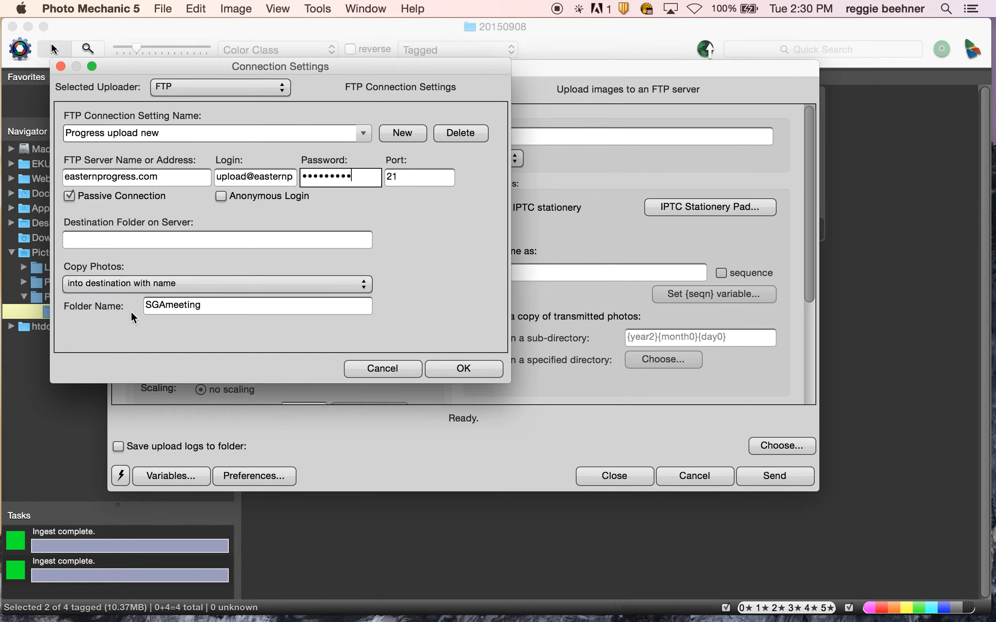
{"action": "double_click", "coordinate": [202, 309]}
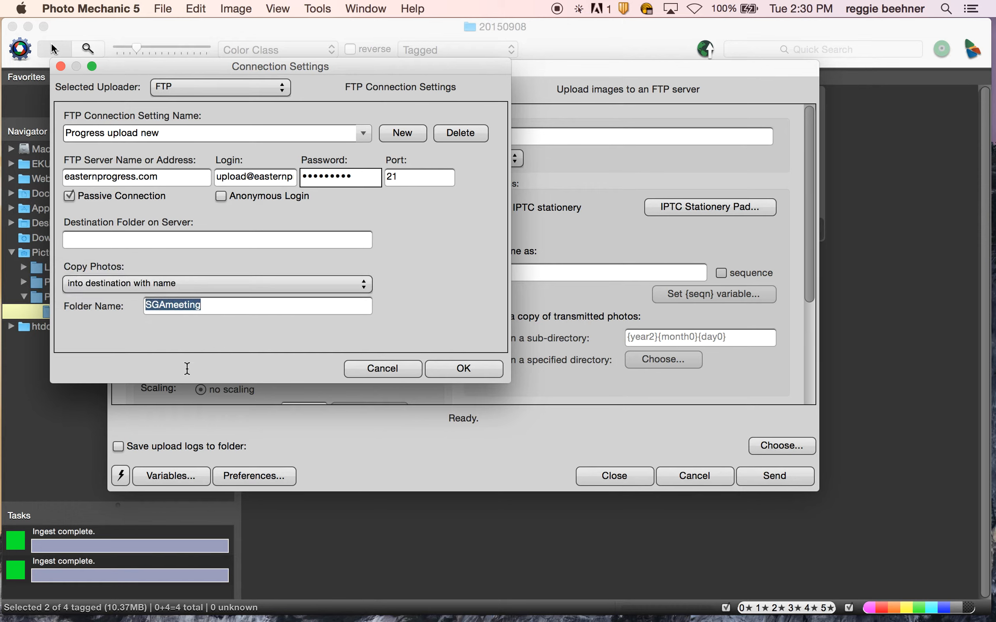
{"action": "type", "text": "SGA meeting"}
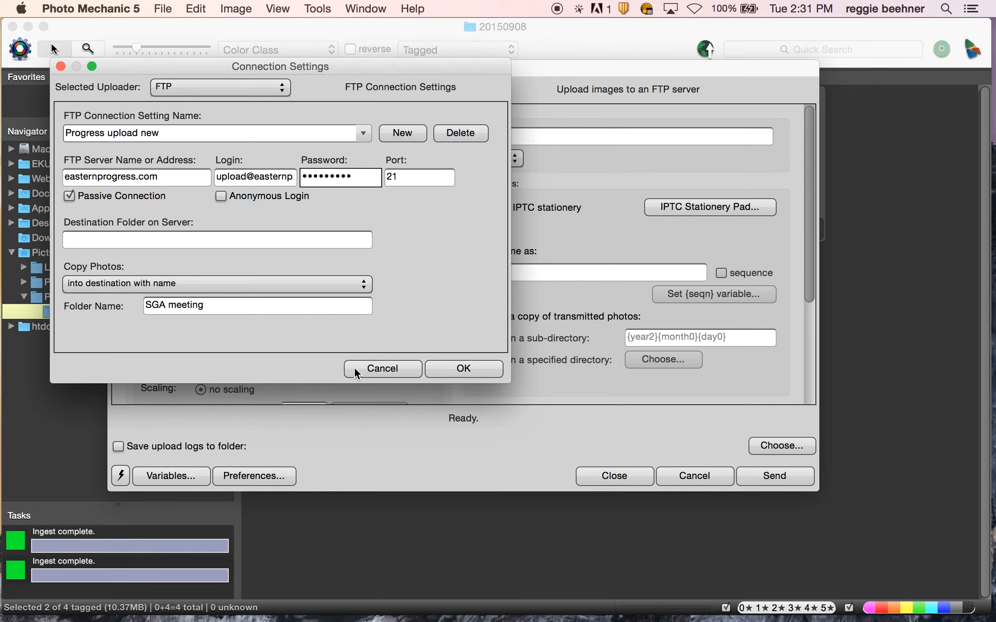
Apply the connection settings and save the uploader settings as snapshot 'Progress uploads new'.
{"action": "left_click", "coordinate": [437, 368]}
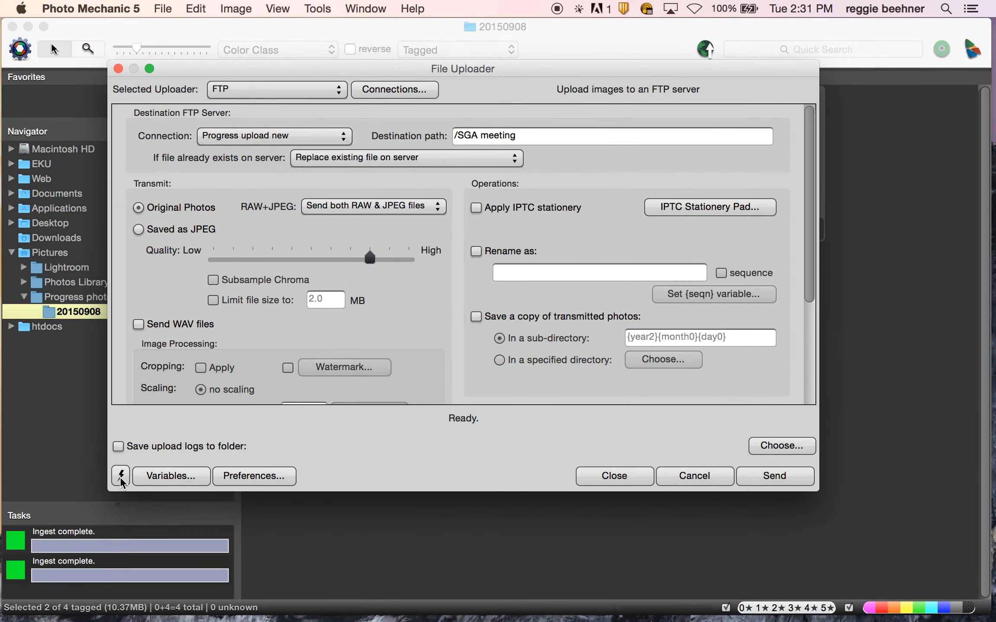
{"action": "left_click", "coordinate": [122, 476]}
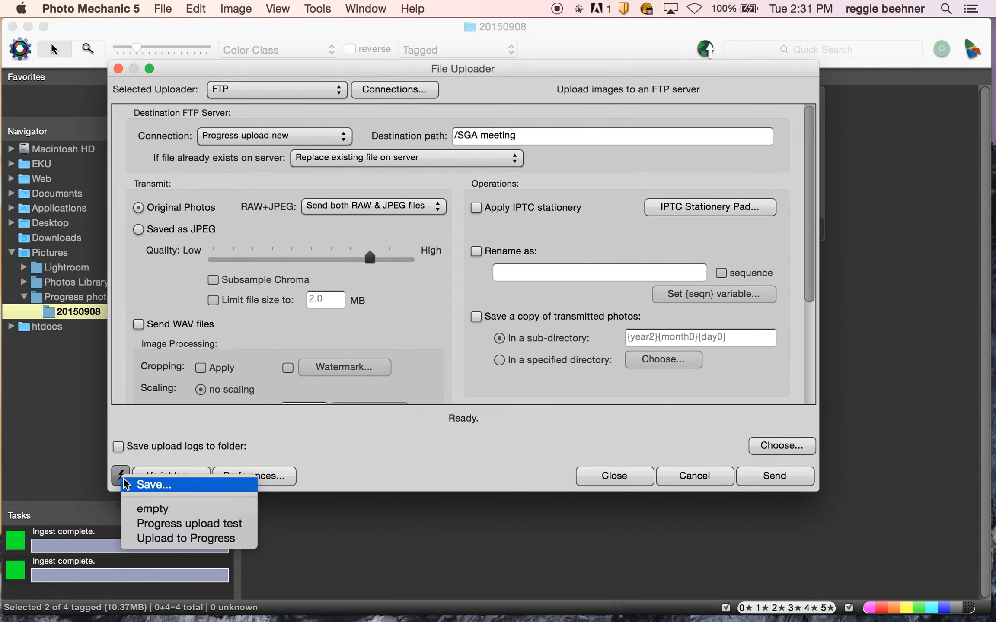
{"action": "left_click", "coordinate": [155, 486]}
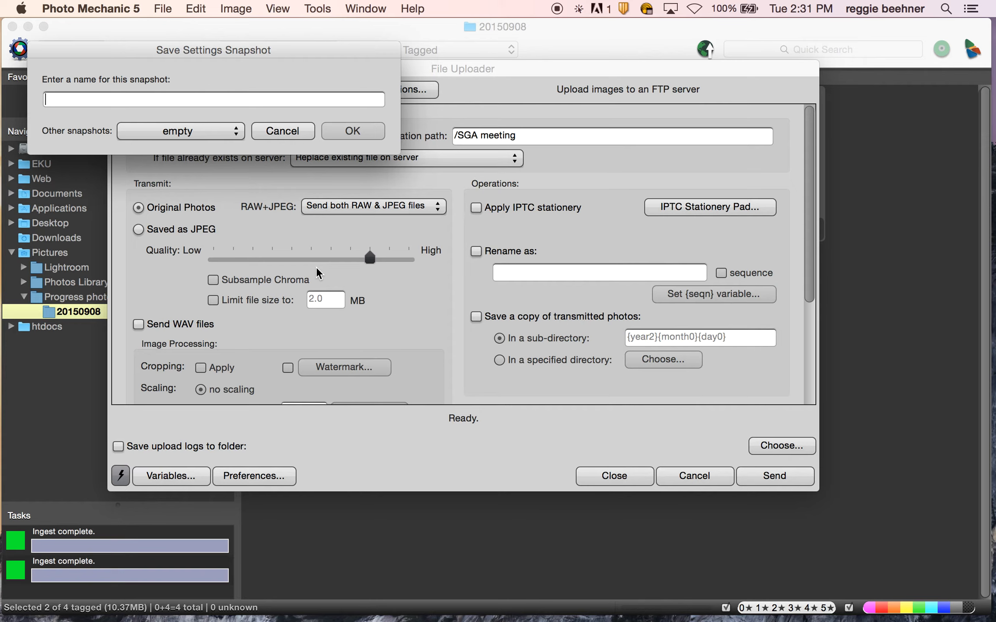
{"action": "type", "text": "Progress uploads new"}
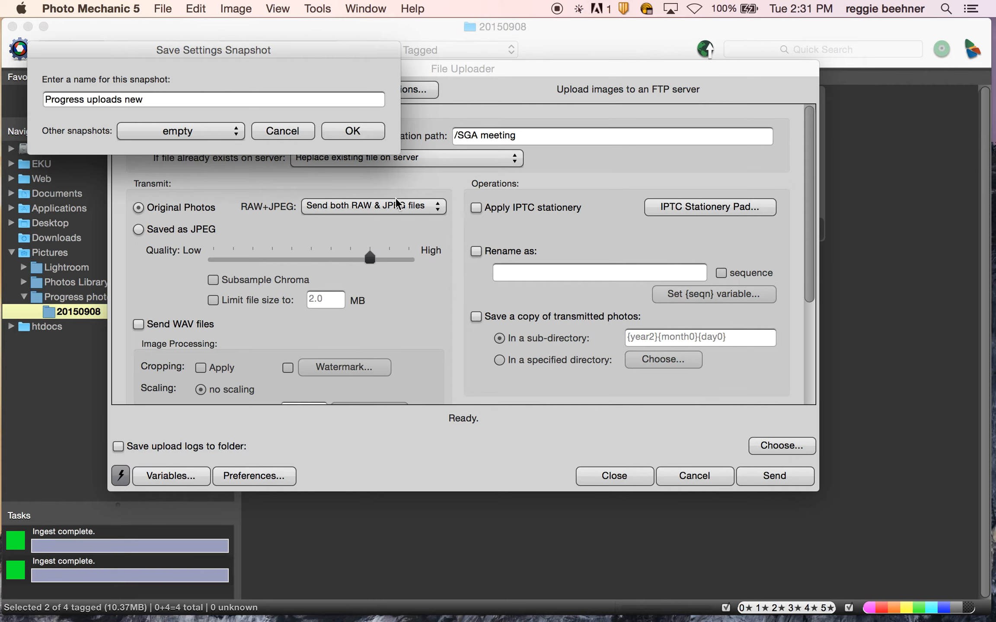
{"action": "left_click", "coordinate": [342, 131]}
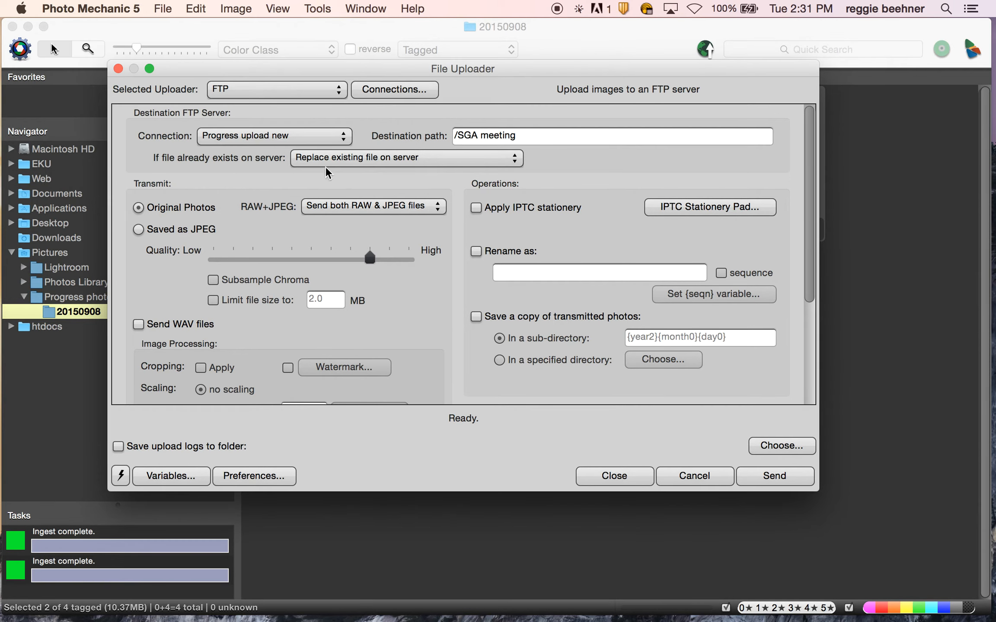
{"action": "left_click", "coordinate": [121, 476]}
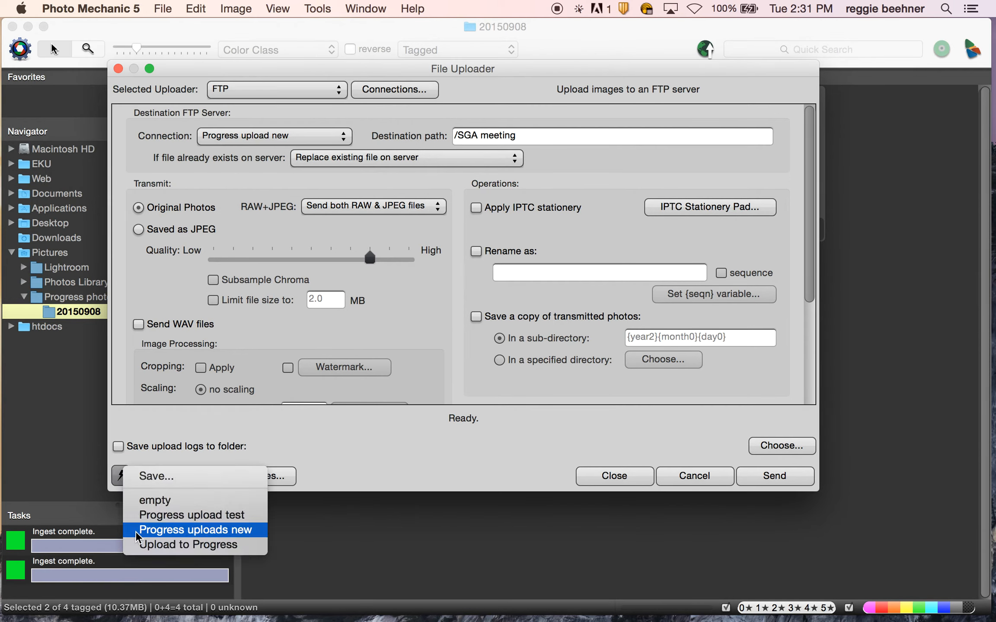
{"action": "left_click", "coordinate": [172, 532]}
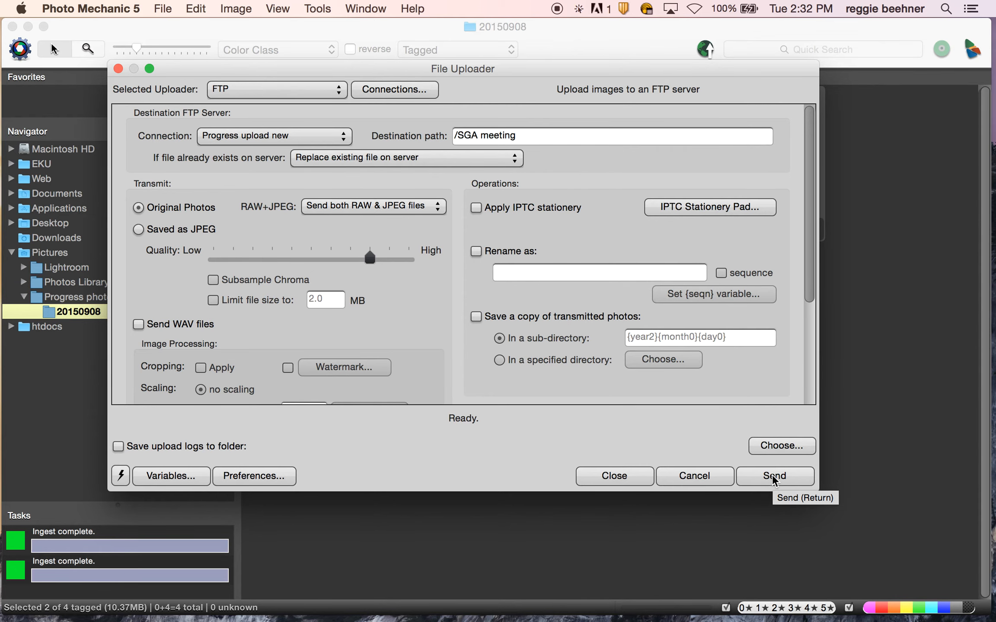
{"action": "left_click", "coordinate": [399, 94]}
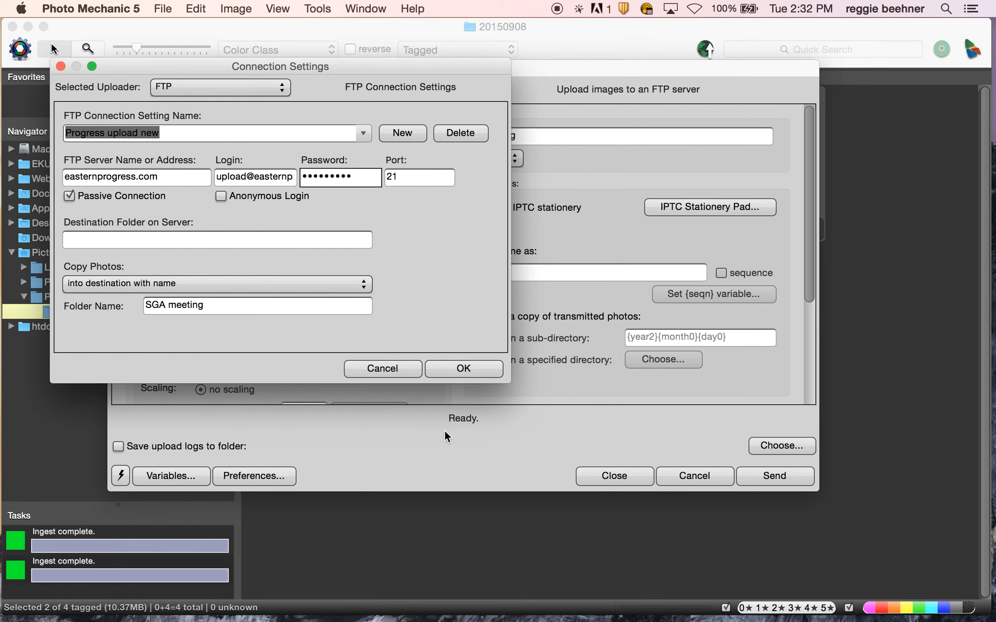
{"action": "left_click", "coordinate": [416, 363]}
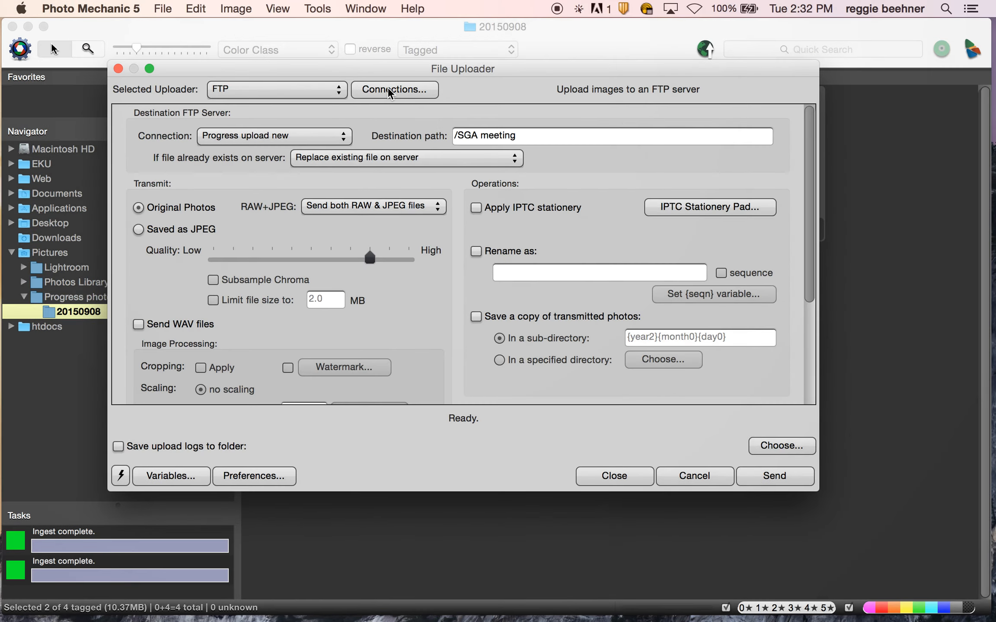
{"action": "left_click", "coordinate": [388, 92]}
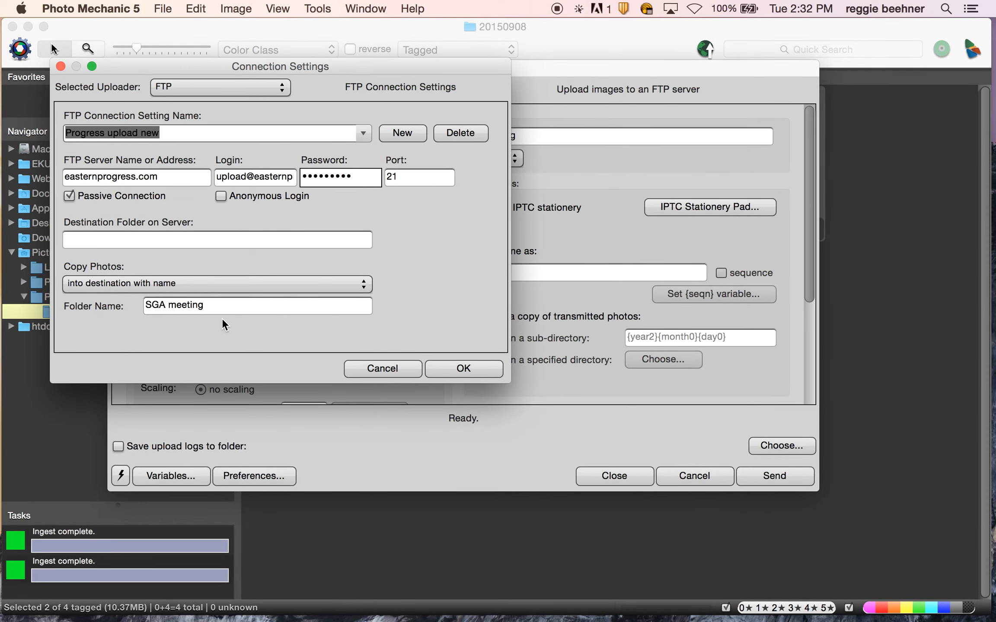
{"action": "left_click_drag", "start_coordinate": [213, 304], "coordinate": [123, 299]}
{"action": "type", "text": "F"}
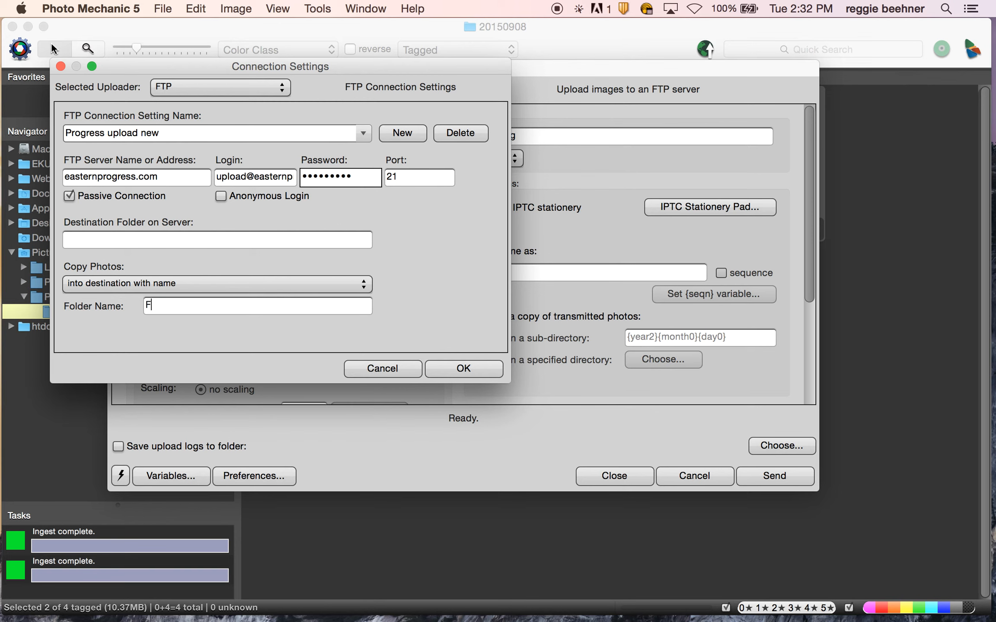
{"action": "type", "text": "ootball"}
{"action": "left_click", "coordinate": [443, 368]}
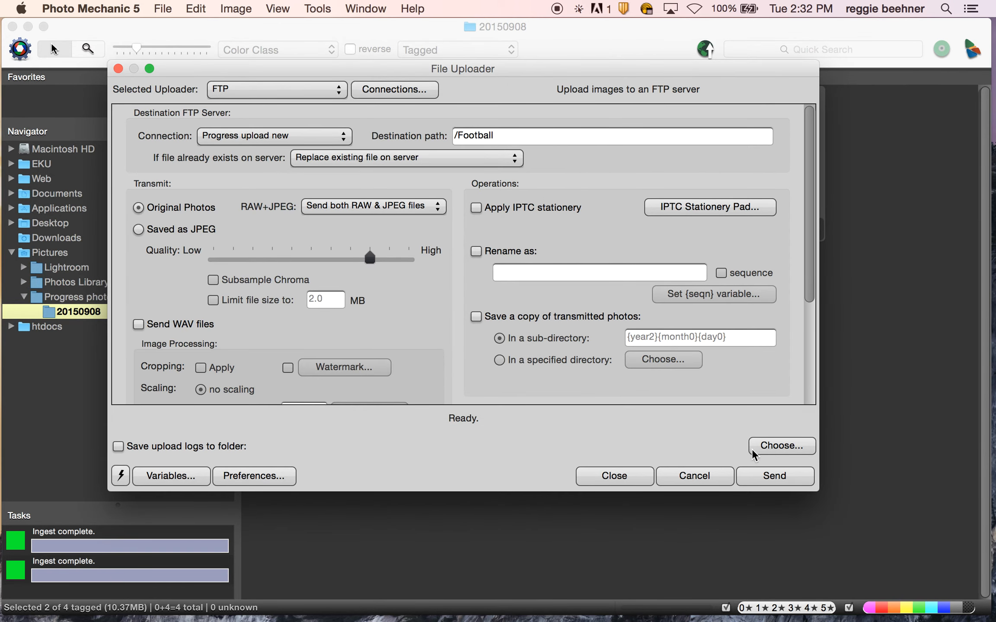
{"action": "left_click", "coordinate": [398, 91]}
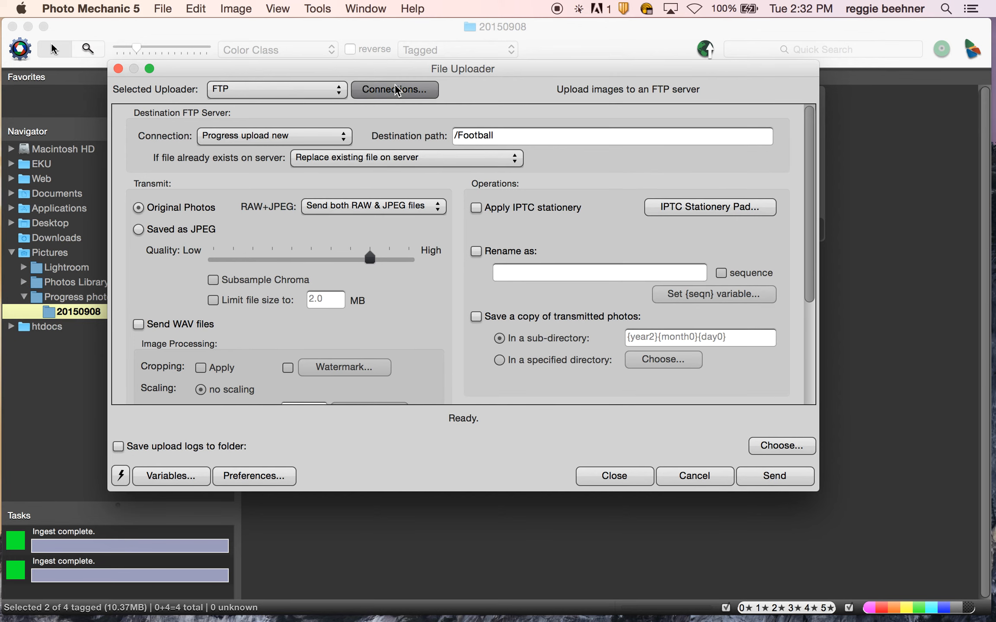
{"action": "double_click", "coordinate": [174, 301]}
{"action": "type", "text": "SGA meeting"}
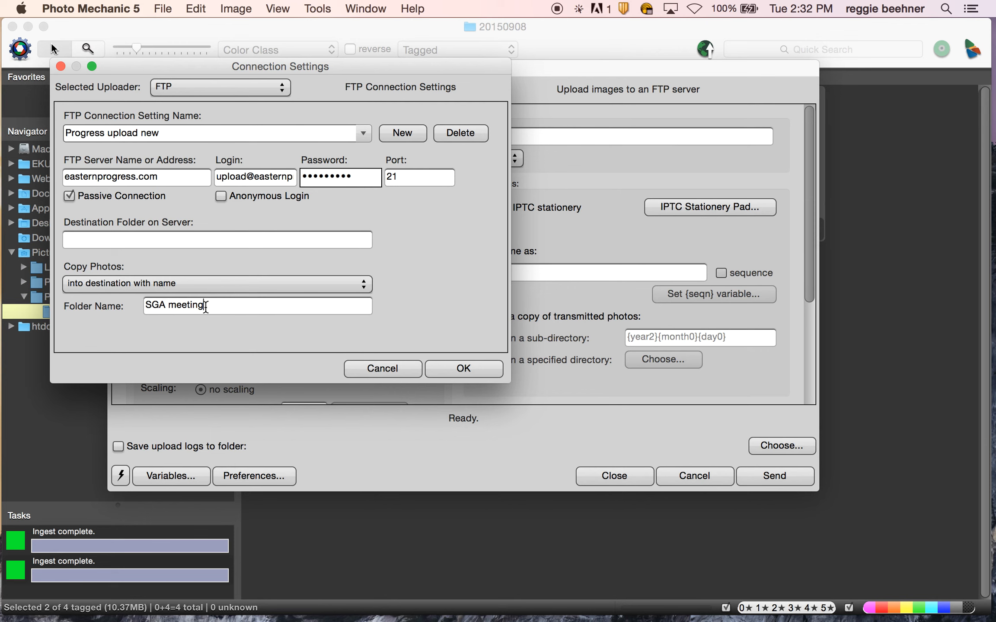
{"action": "left_click", "coordinate": [462, 368]}
{"action": "left_click", "coordinate": [773, 475]}
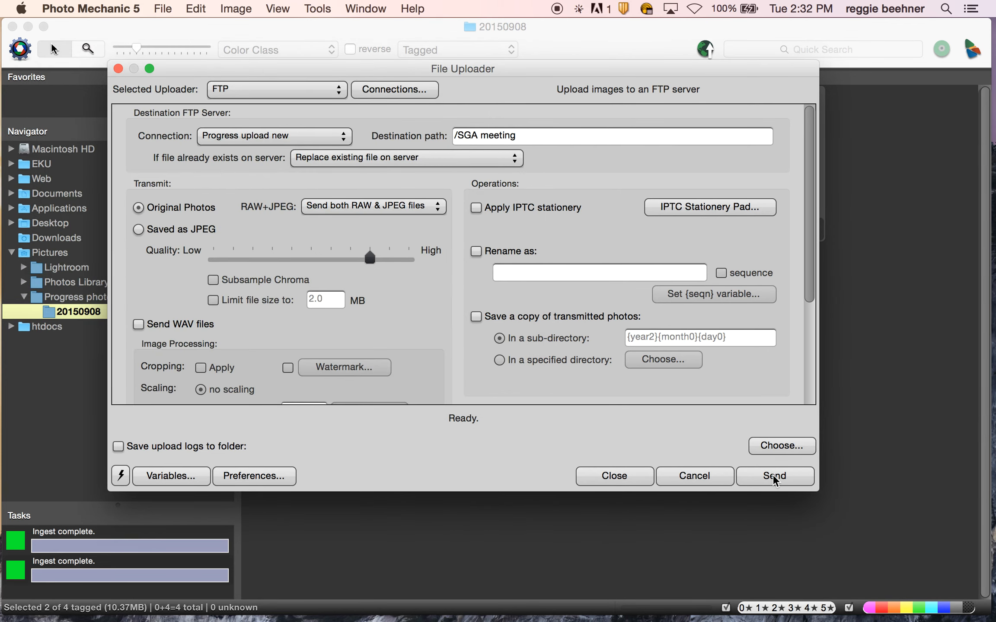